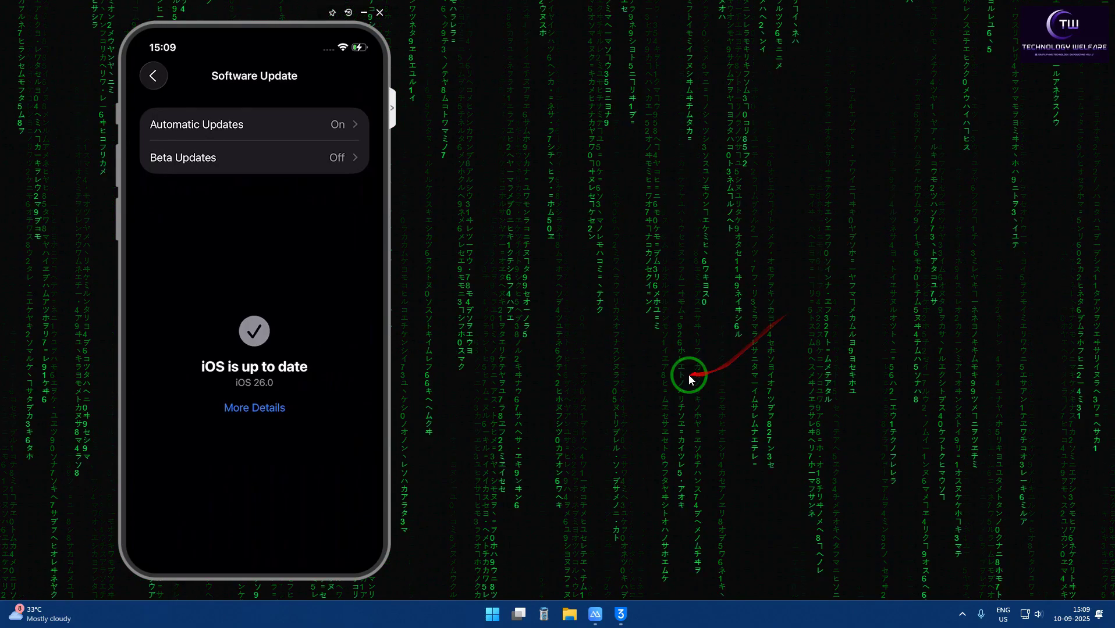
Bring the 3uTools window up beside the iPhone screen mirror.
left_click(621, 612)
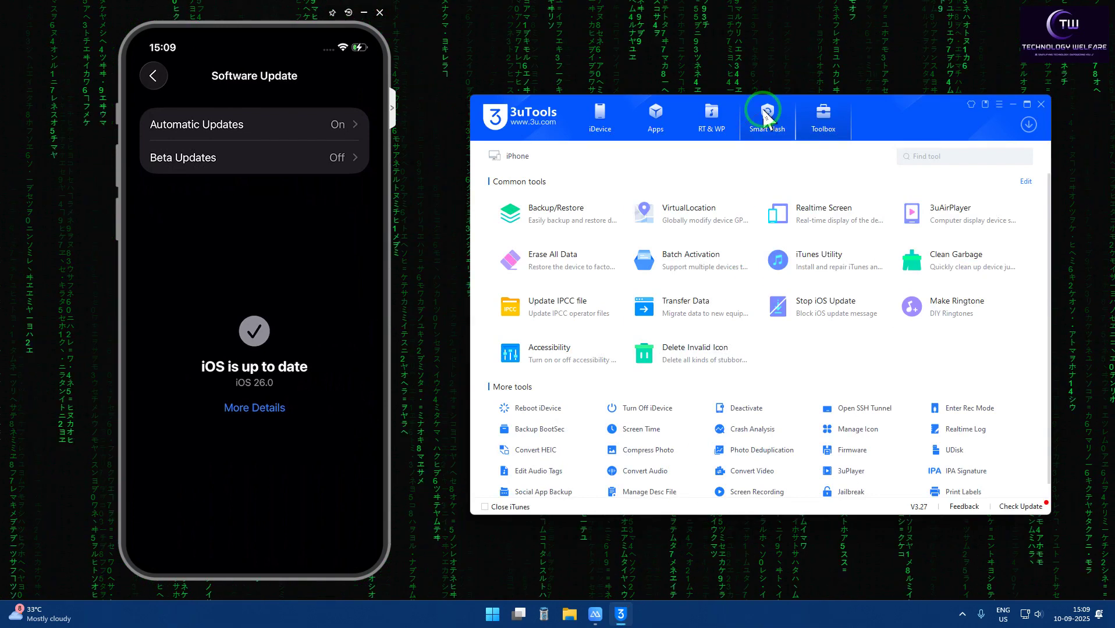
Open Easy Flash, refresh the firmware list, and select 26.0beta9 to see its versions.
left_click(766, 114)
left_click(747, 153)
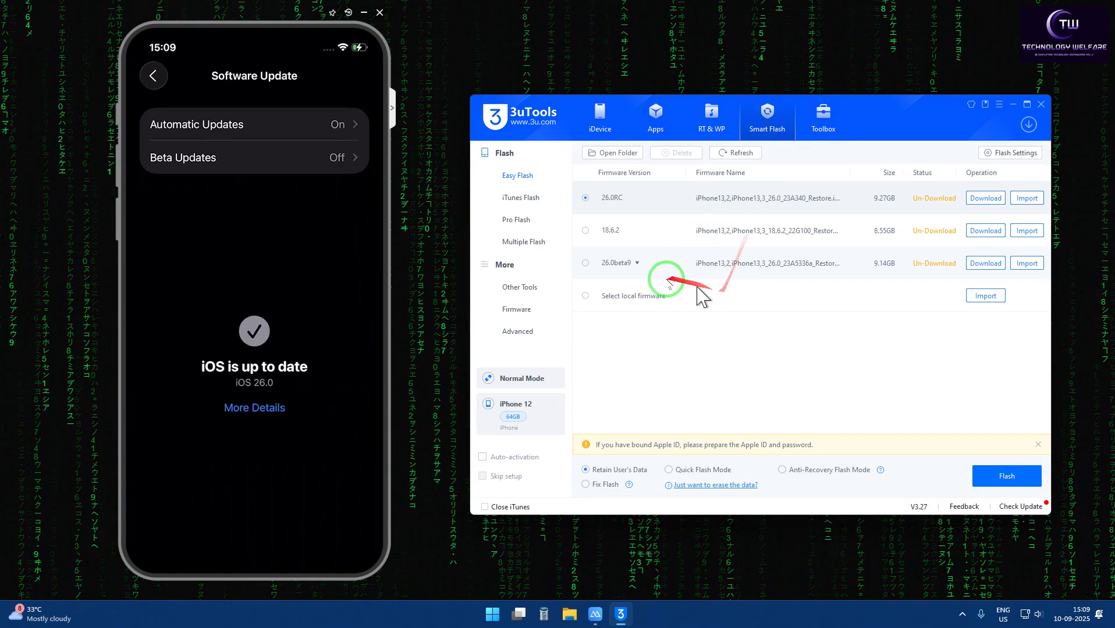
left_click(636, 263)
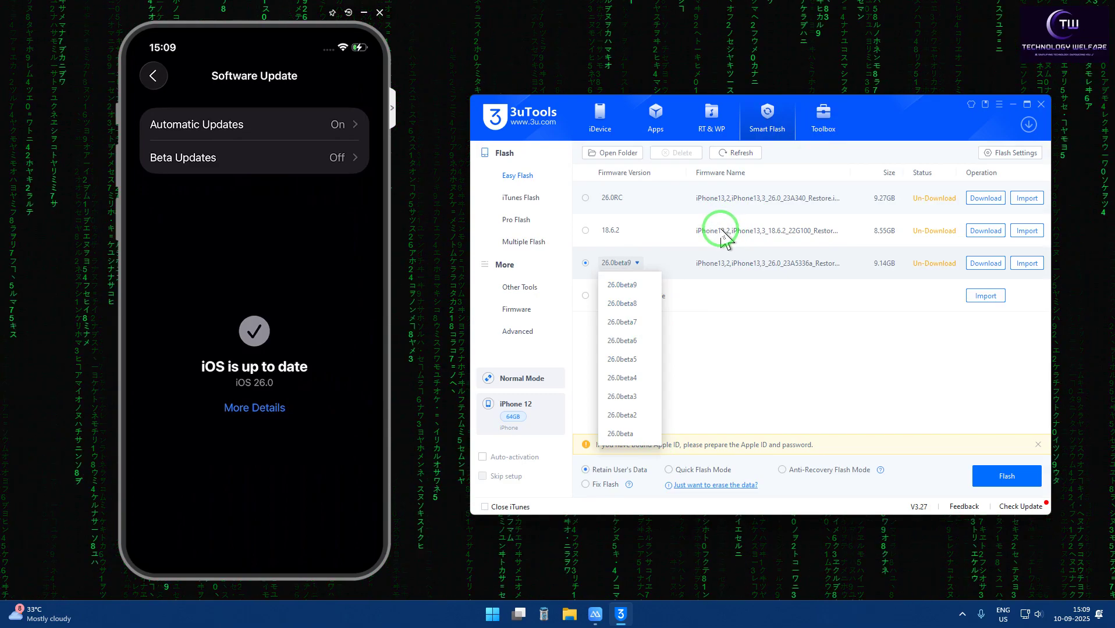
Return to Easy Flash, choose firmware 18.6.2, and start the flash to reach the downgrade reminder.
left_click(600, 116)
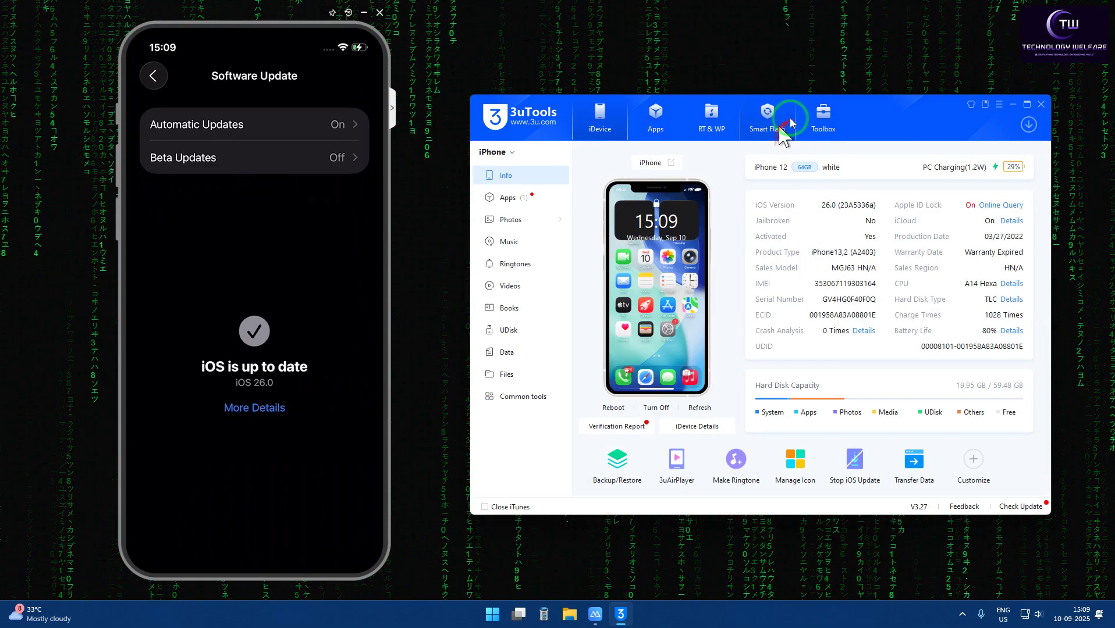
left_click(826, 128)
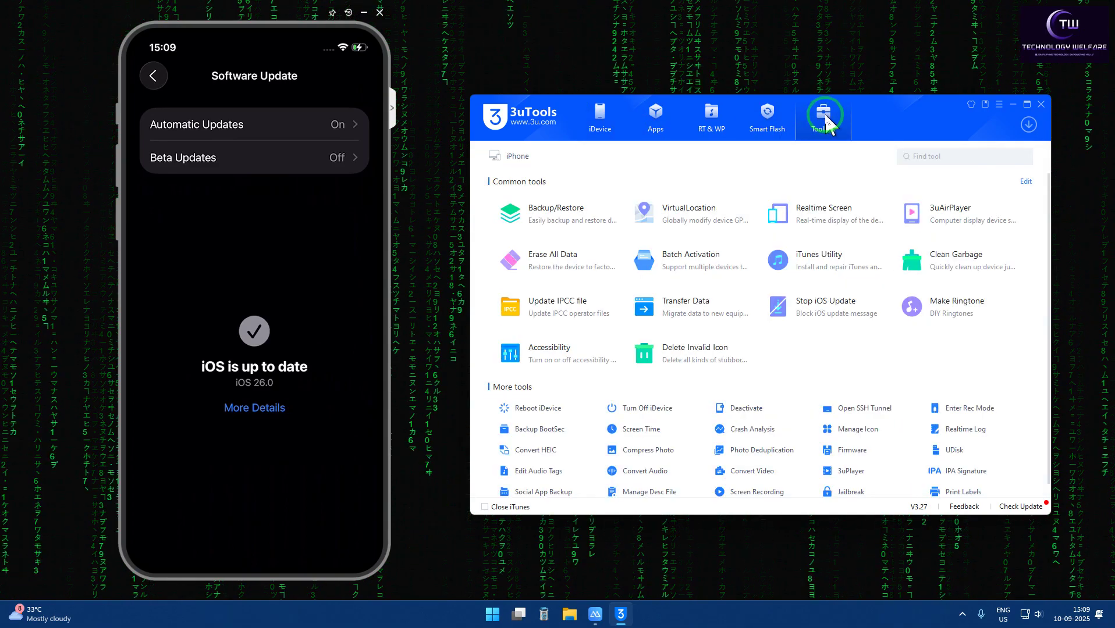
left_click(771, 130)
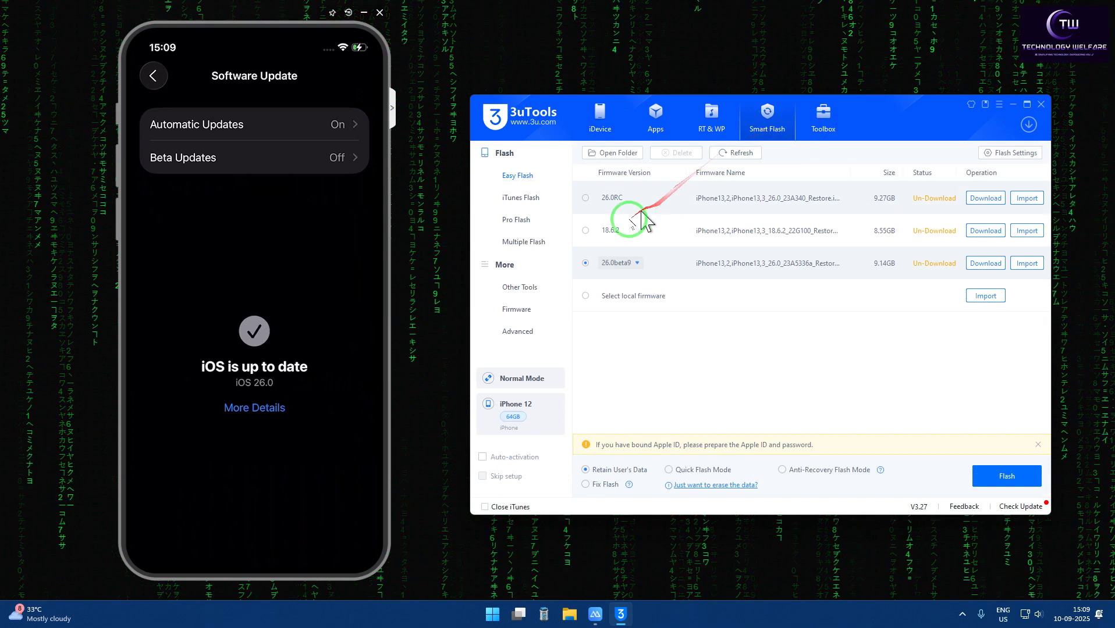
left_click(585, 231)
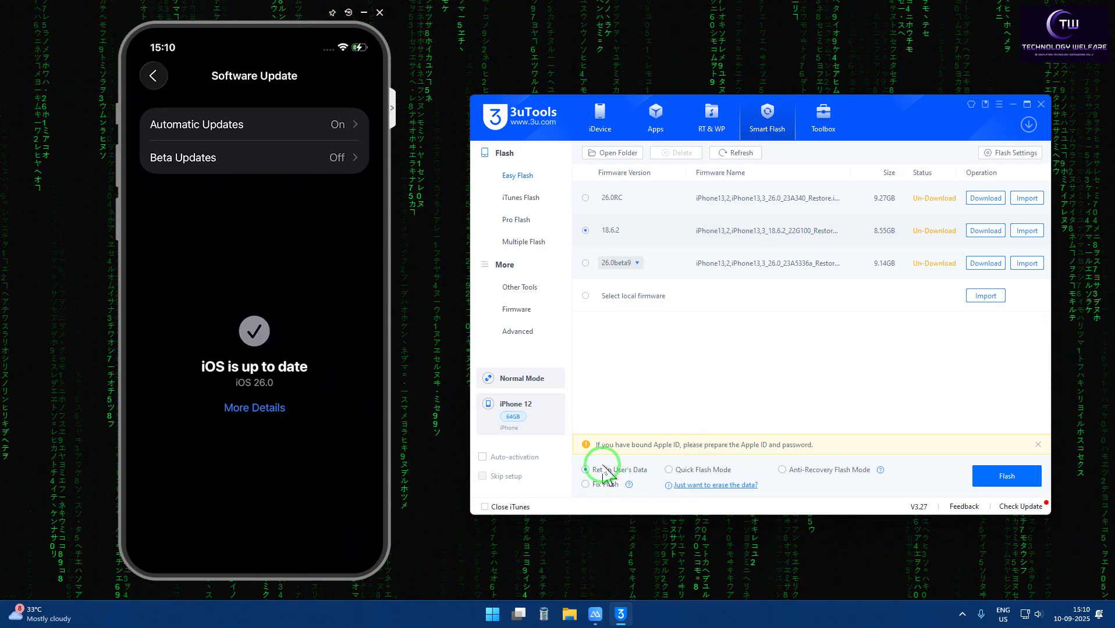
left_click(999, 478)
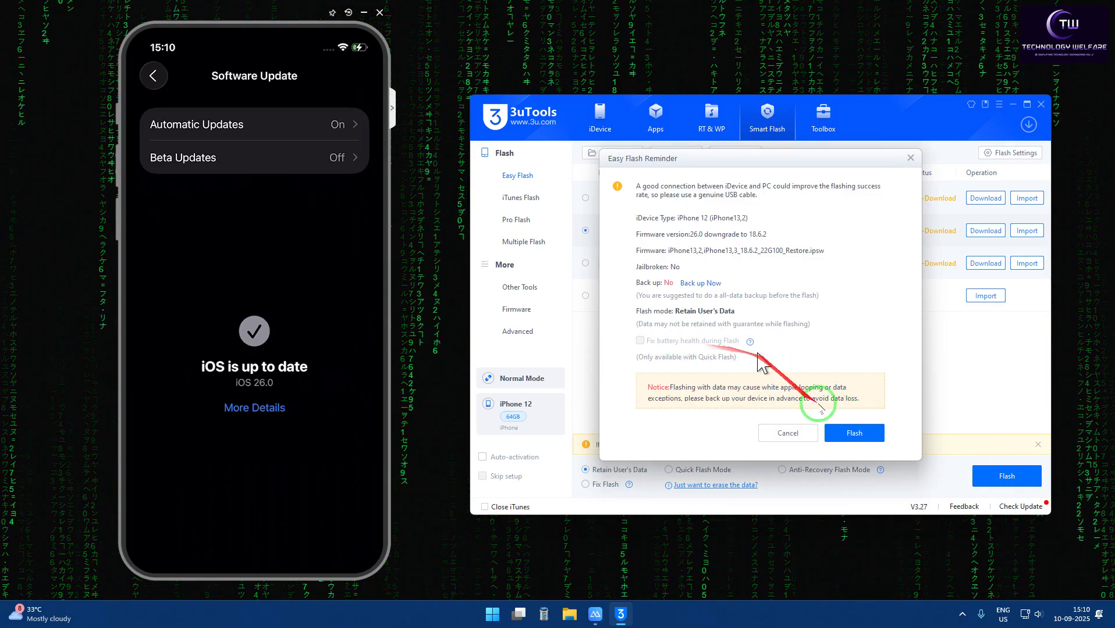
left_click(911, 158)
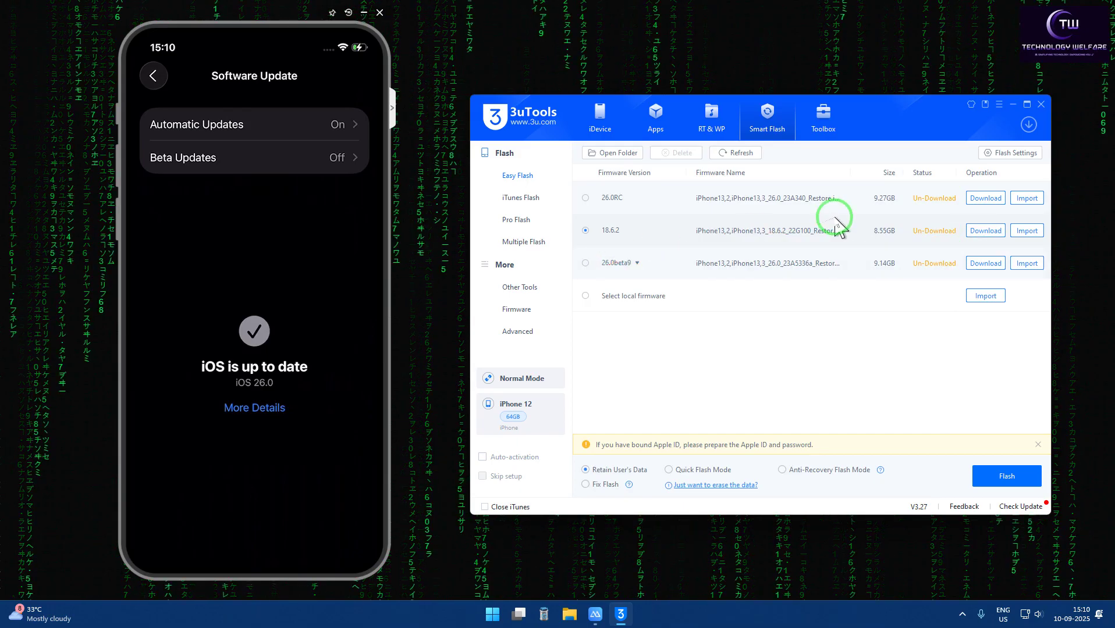
left_click(517, 310)
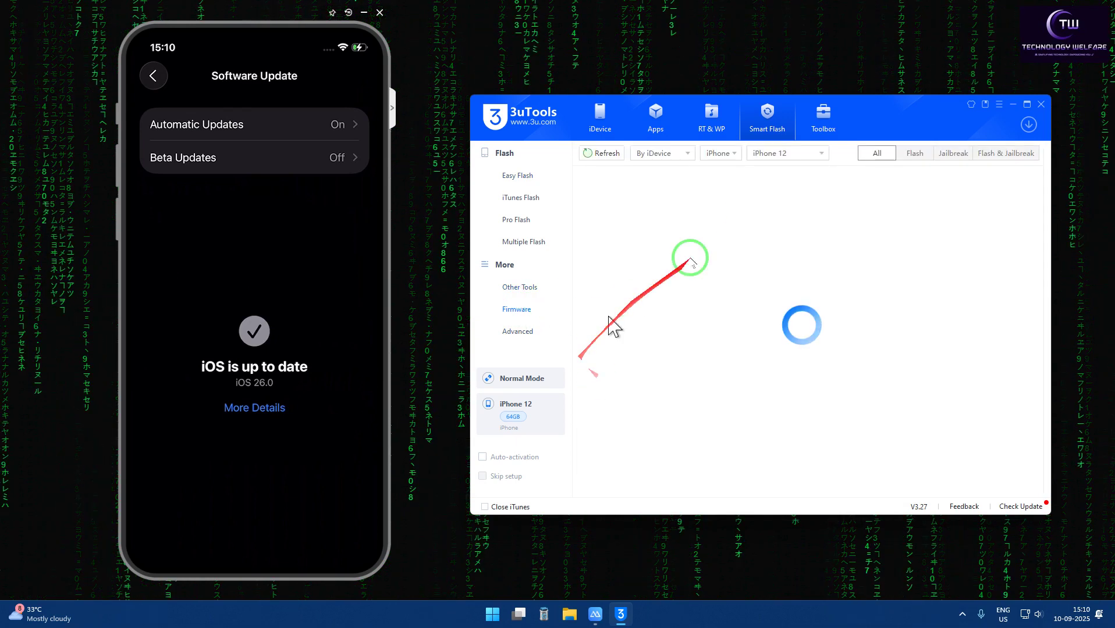
Queue the 16.5.1 (20F75) firmware download and view it in the Downloads window.
scroll(765, 255, "down", 15)
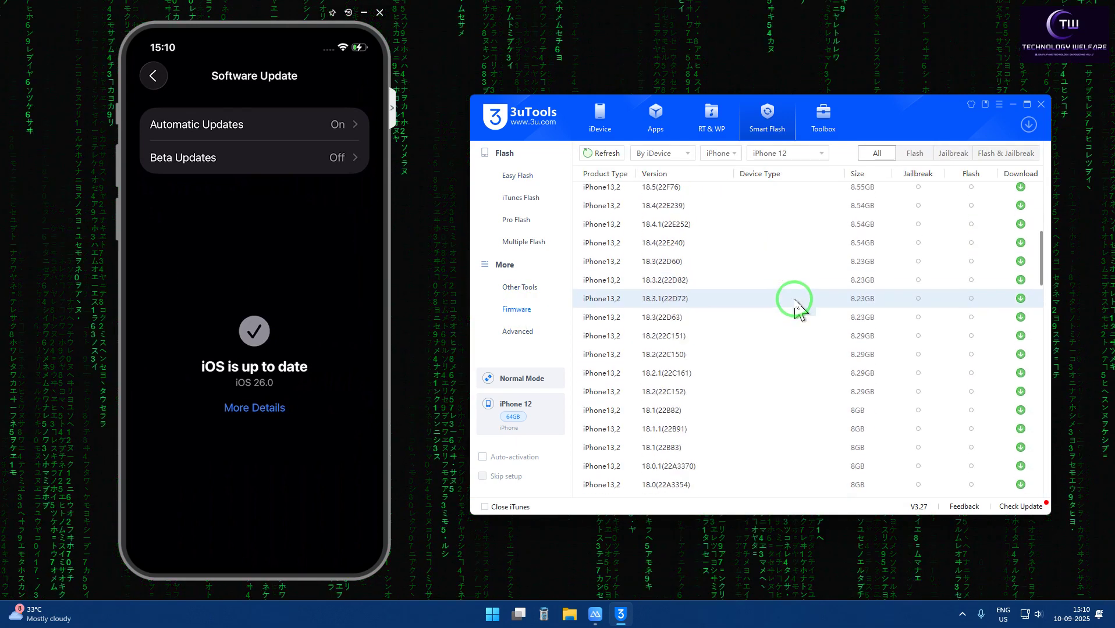
scroll(801, 317, "down", 5)
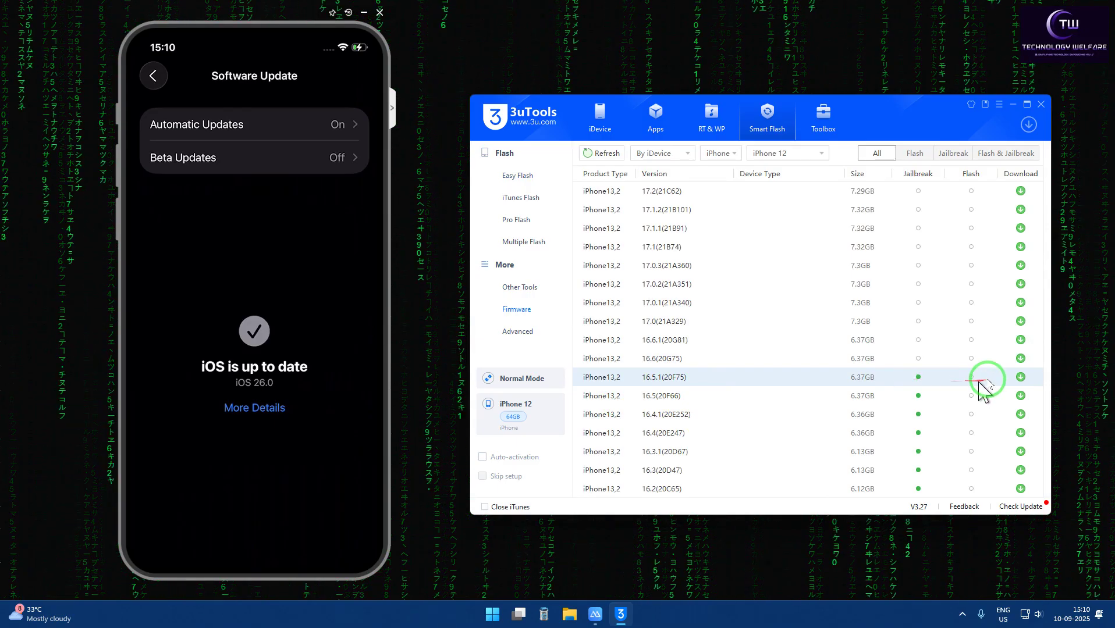
left_click(1020, 379)
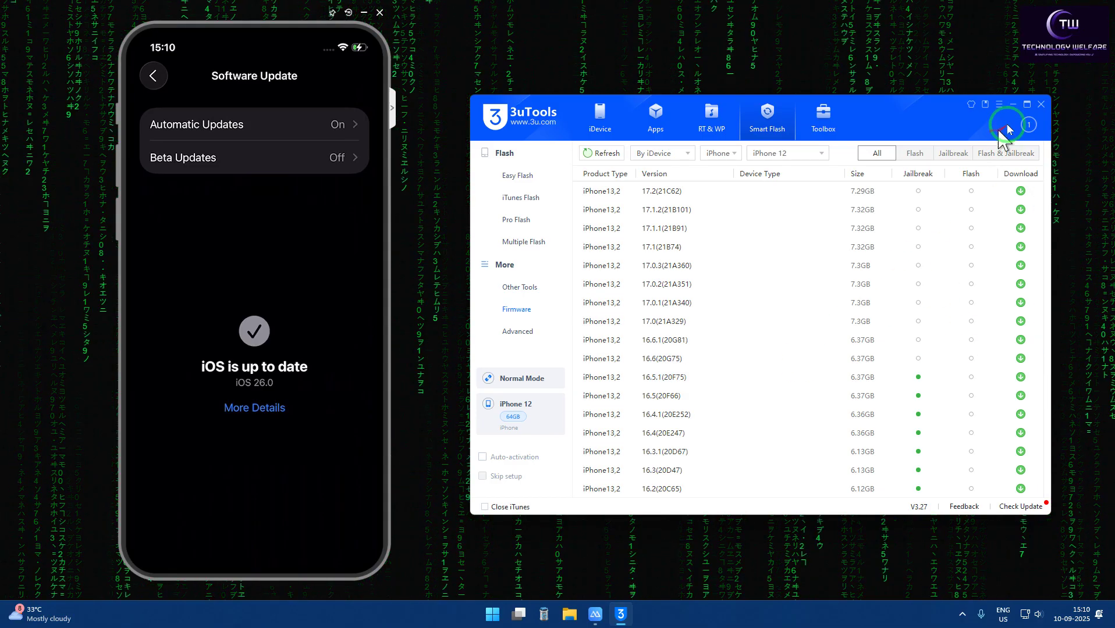
left_click(1029, 126)
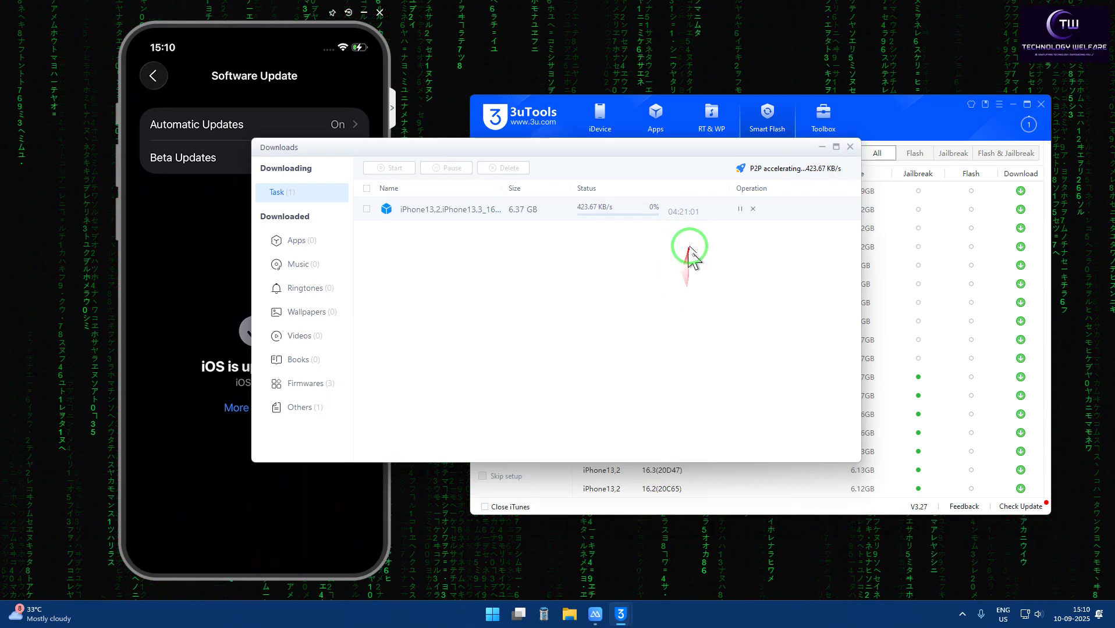
Move the Downloads window to check the 16.5.1 download progress, then minimize it.
left_click_drag(627, 150, 739, 200)
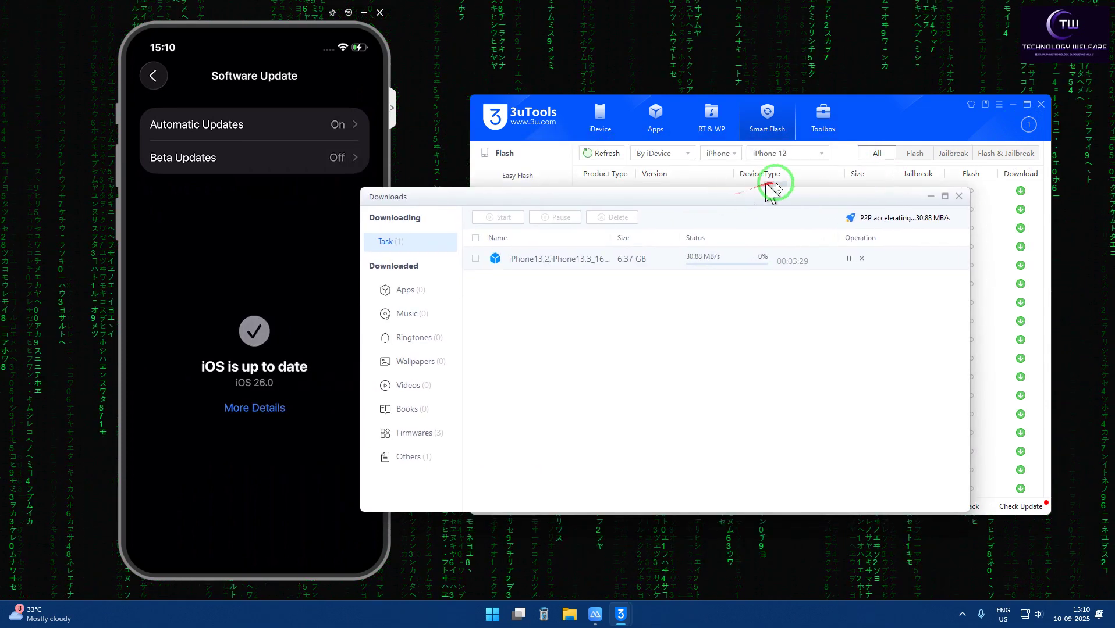
left_click(930, 197)
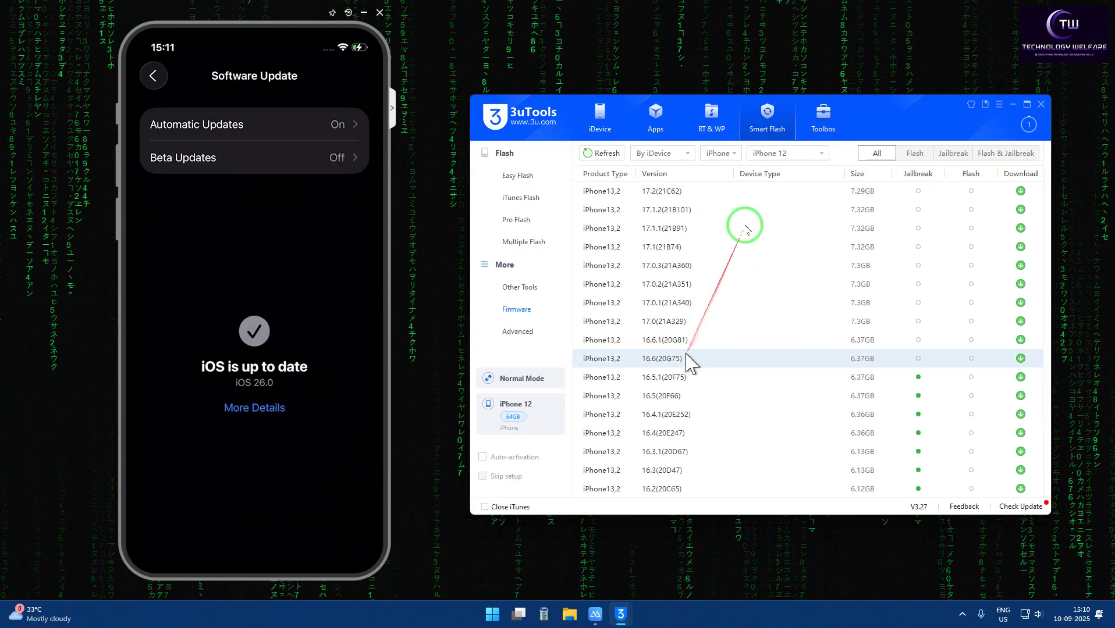
Go back to Easy Flash with 18.6.2 chosen, try Flash, and dismiss the reminder.
left_click(755, 130)
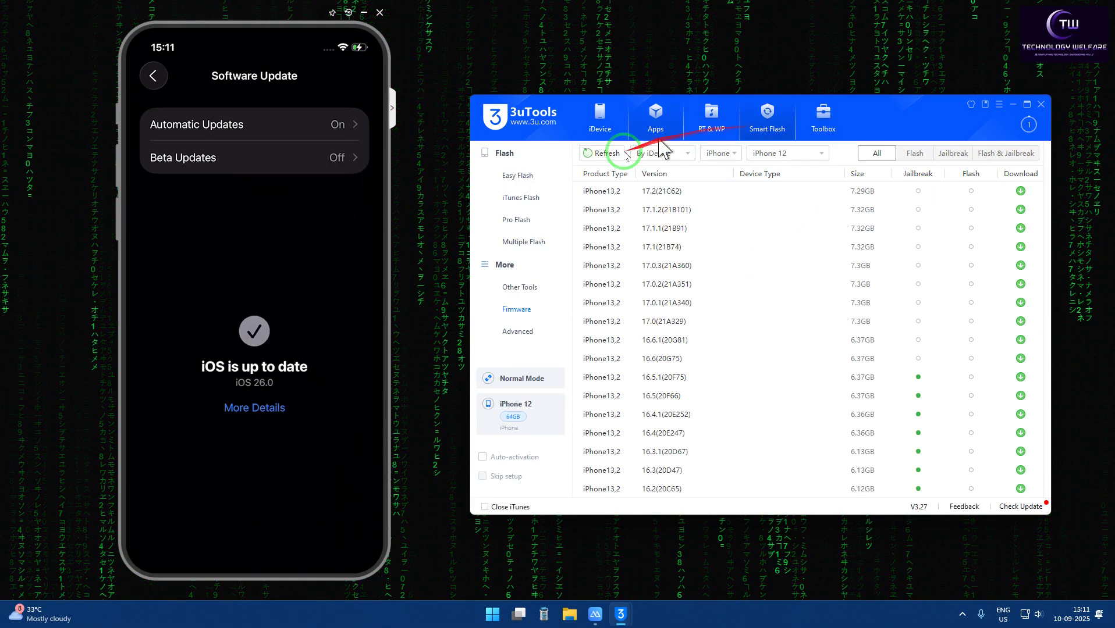
left_click(517, 175)
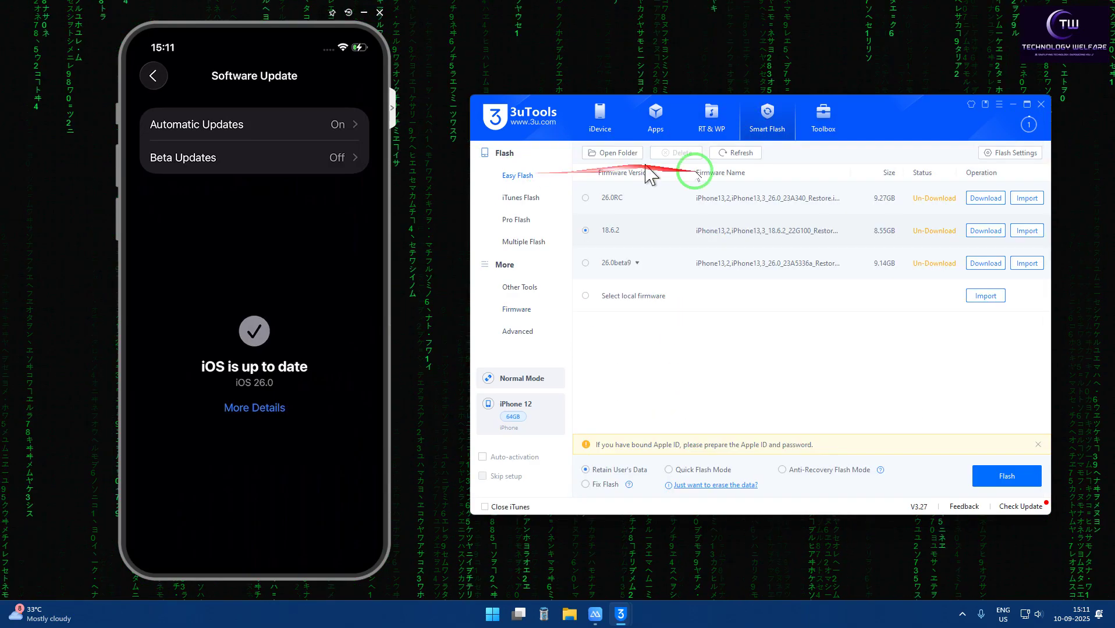
left_click(1007, 483)
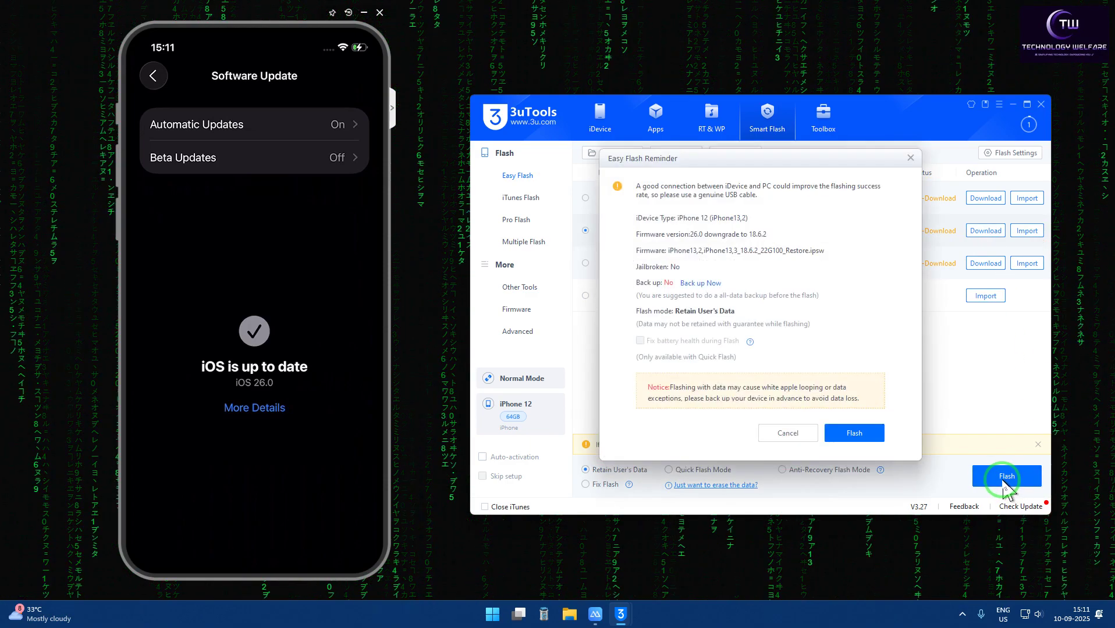
left_click(910, 158)
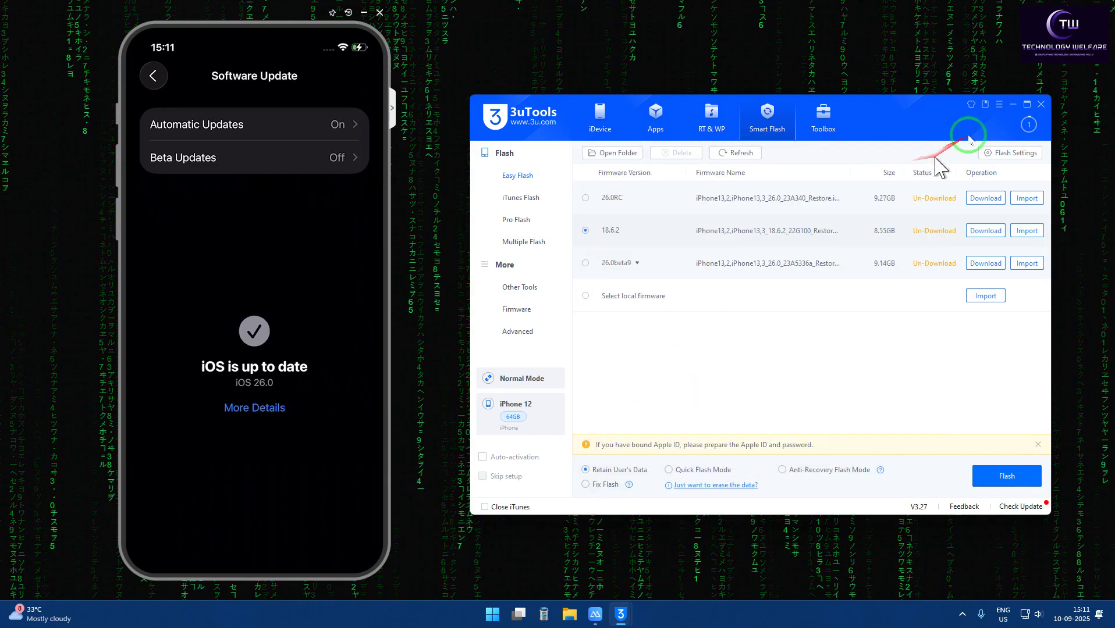
Check the 16.5.1 download task in the Downloads window, then minimize it.
left_click(1027, 124)
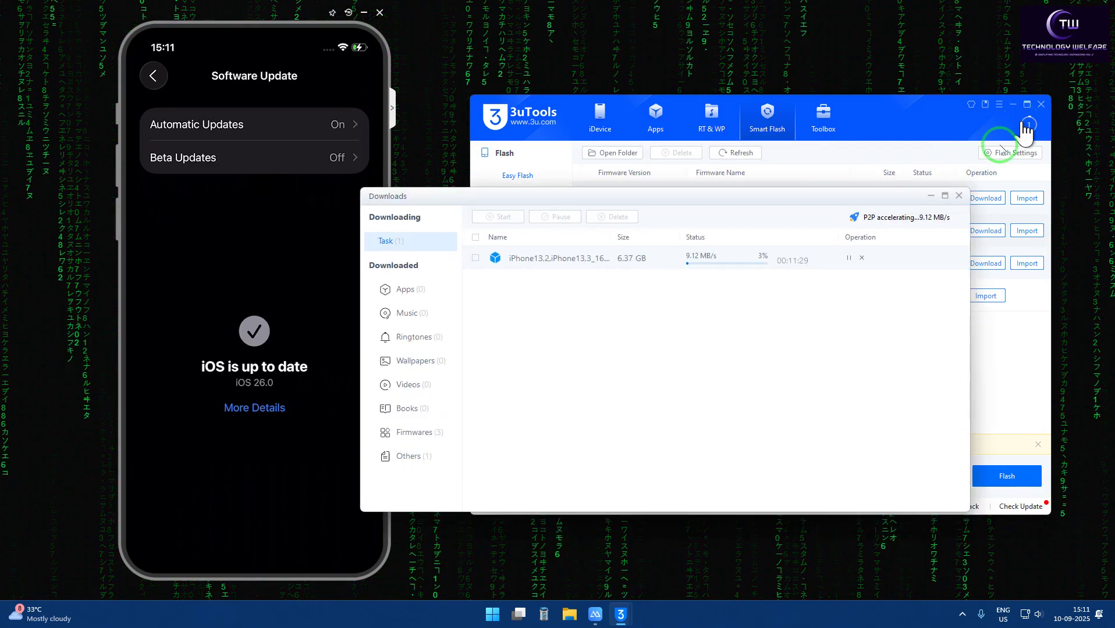
left_click(847, 260)
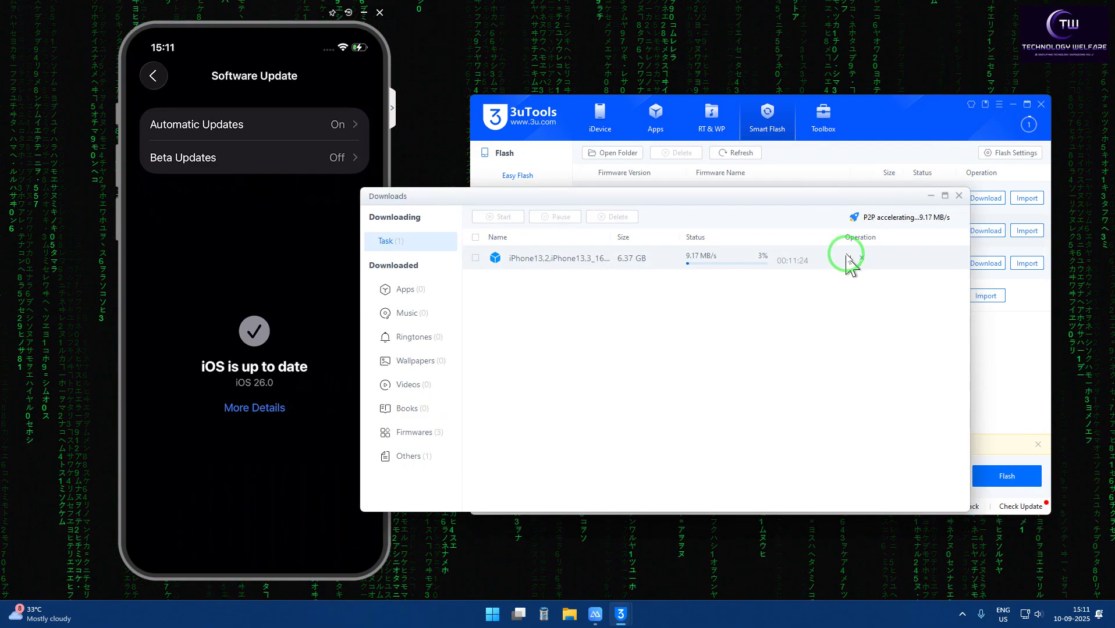
left_click(931, 197)
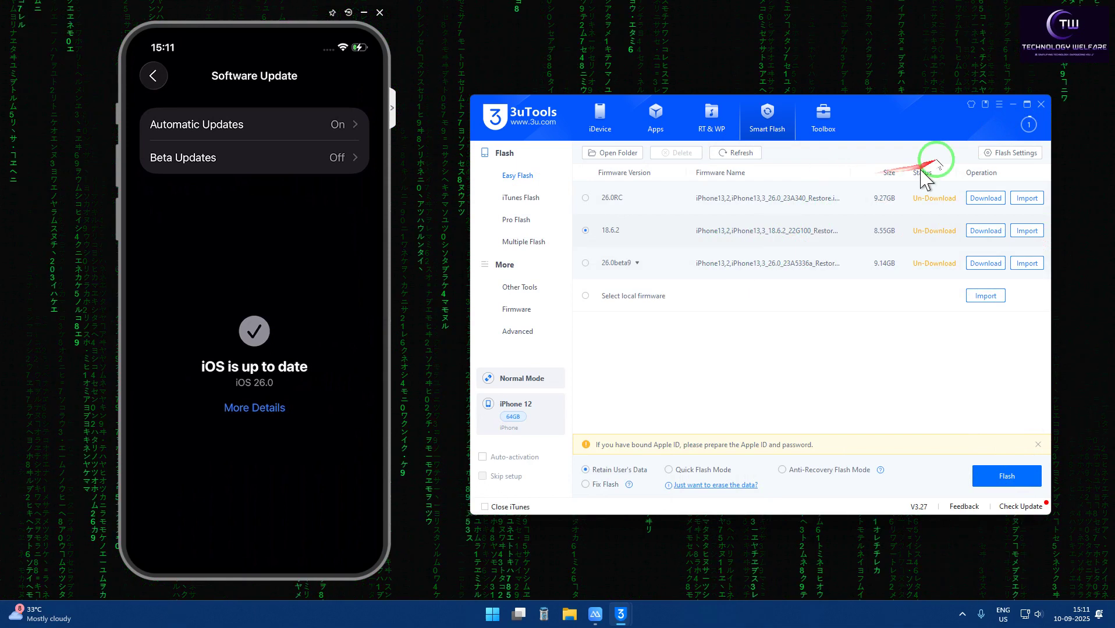
Download 18.6.2, pause it in Downloads, then Flash and confirm the 18.6.2 downgrade.
left_click(985, 232)
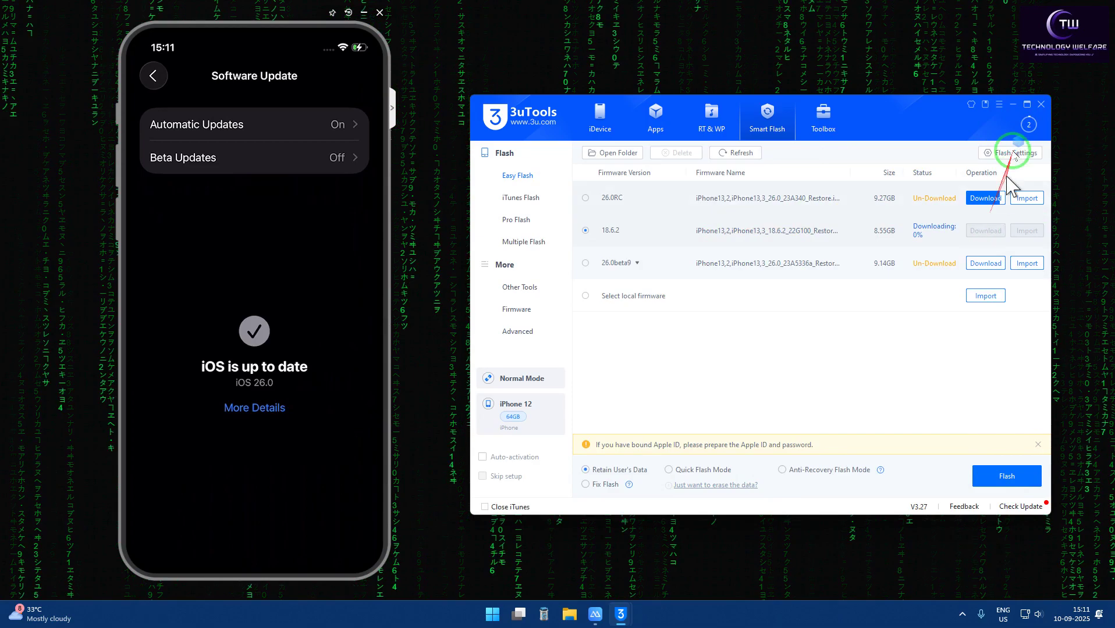
left_click(1028, 123)
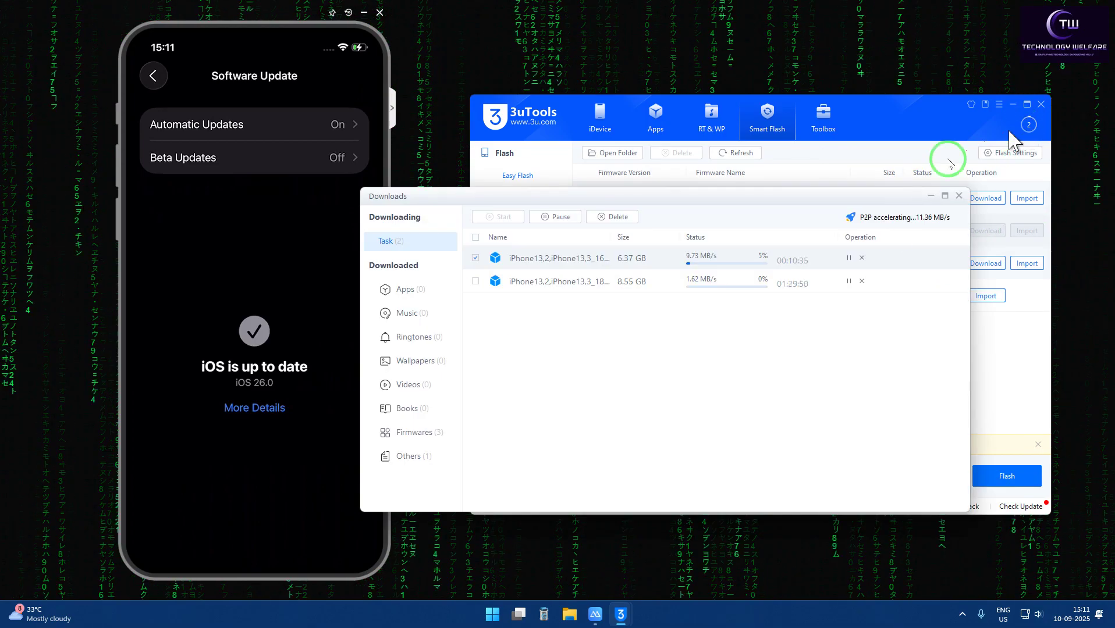
left_click(849, 282)
left_click(930, 195)
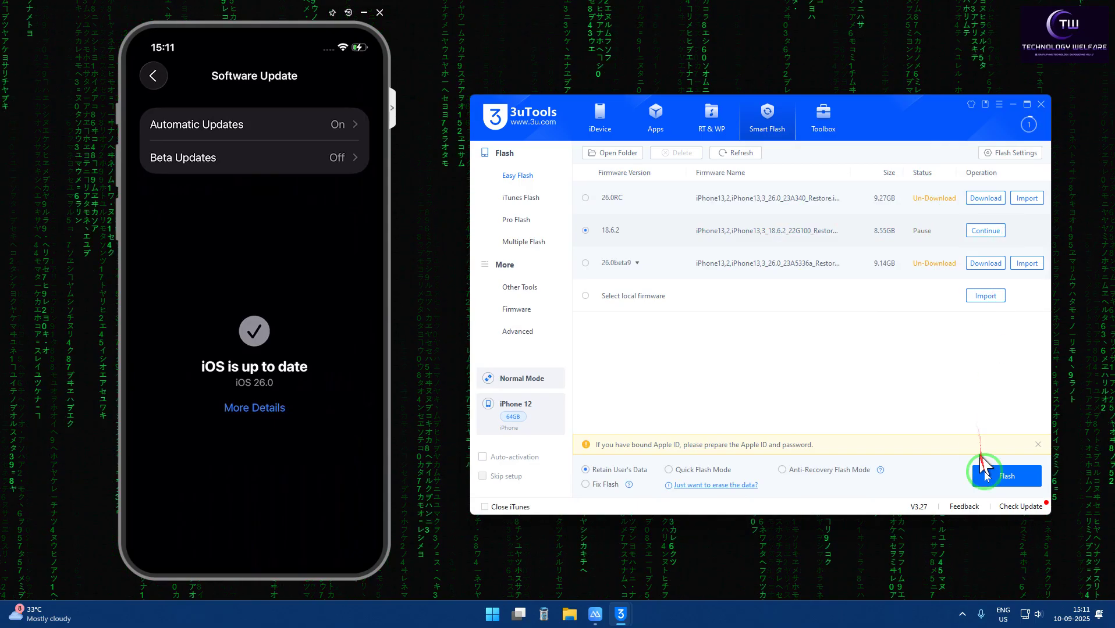
left_click(999, 486)
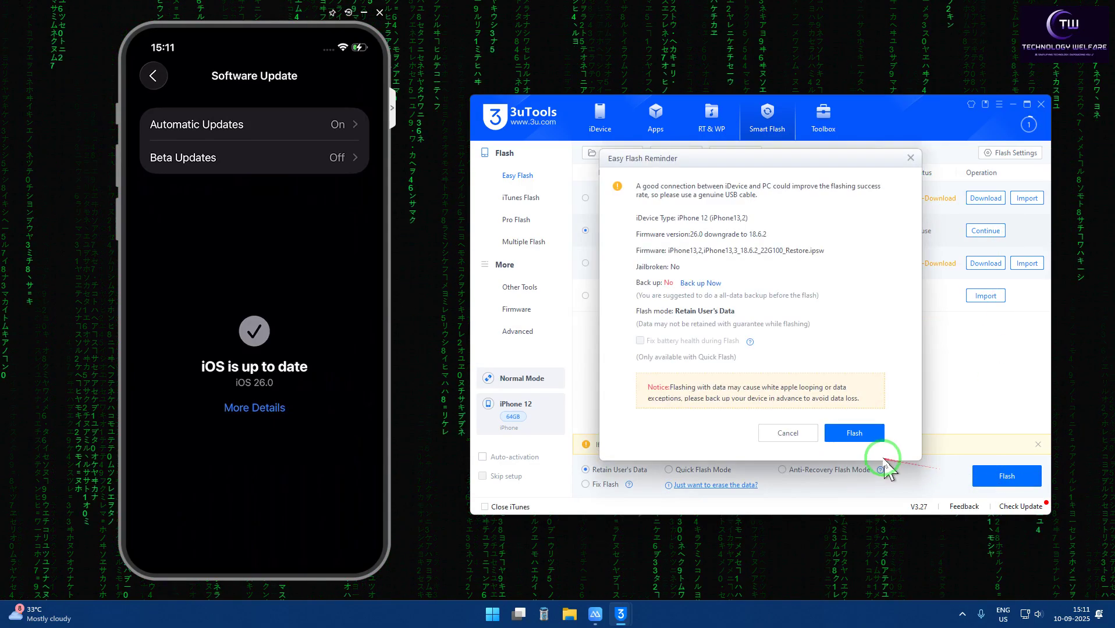
left_click(852, 437)
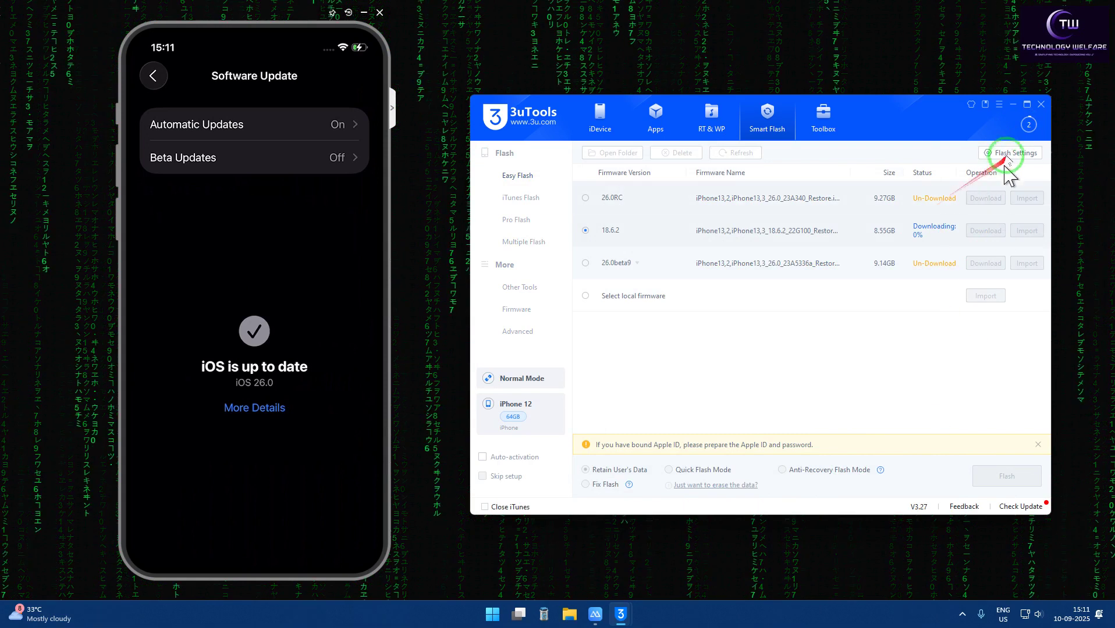
Pause the 18.6.2 firmware download at 1% from the Downloads window.
left_click(1028, 126)
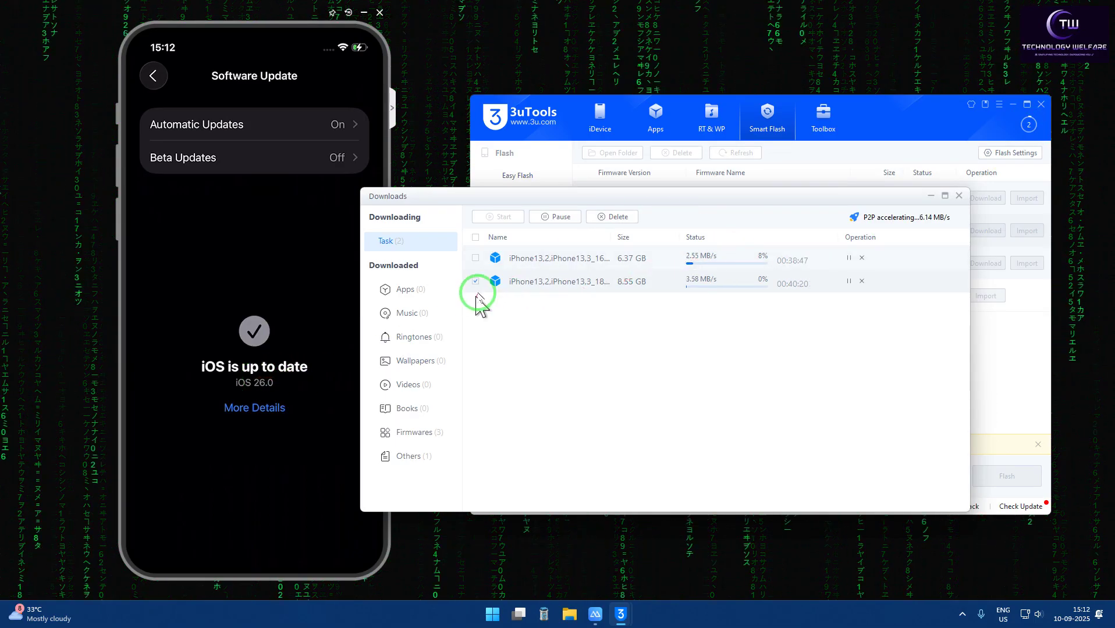
left_click(848, 282)
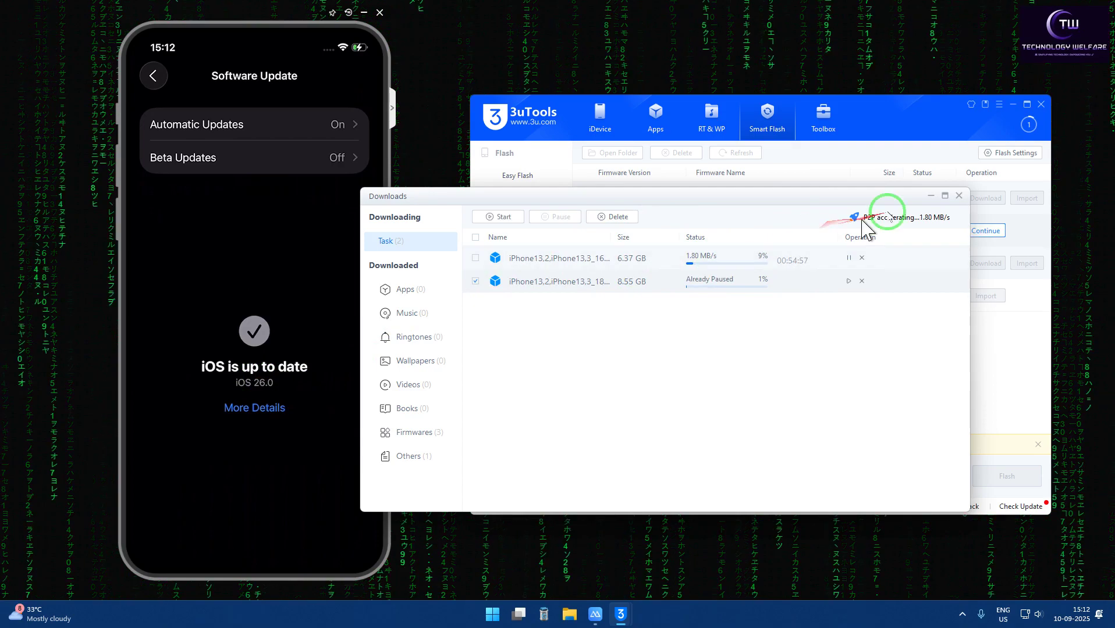
left_click(930, 197)
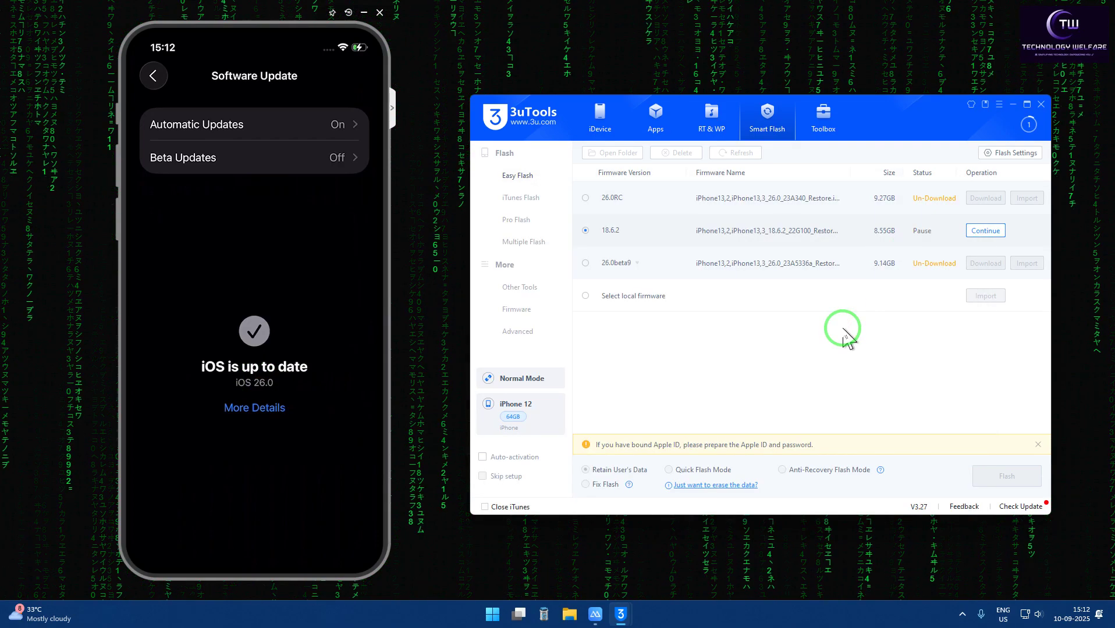